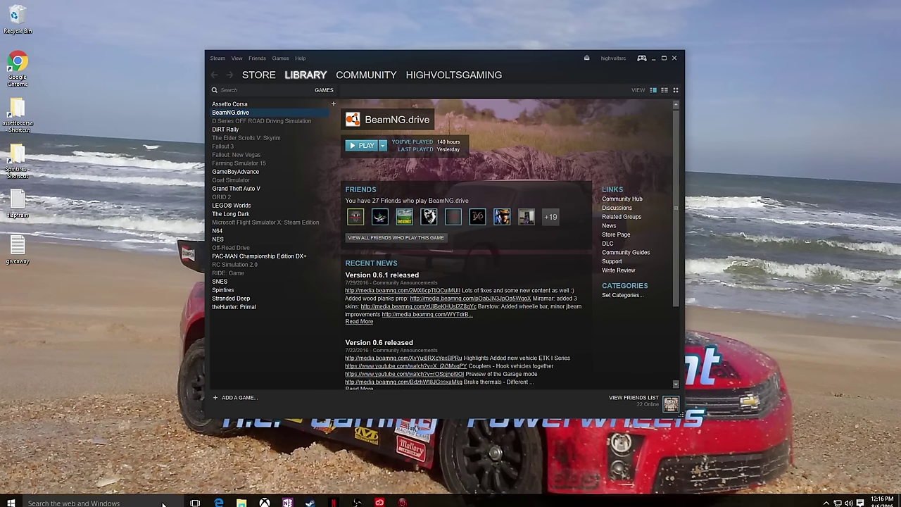
Switch to the Edge browser and look through the recently updated mods on the BeamNG Mods page.
click(219, 498)
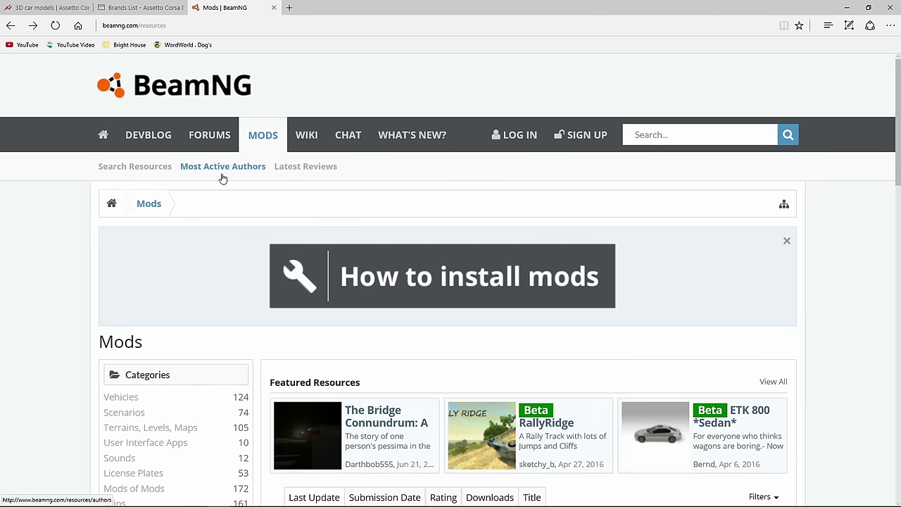
scroll(82, 190, down, 1)
scroll(157, 207, down, 1)
scroll(157, 207, up, 1)
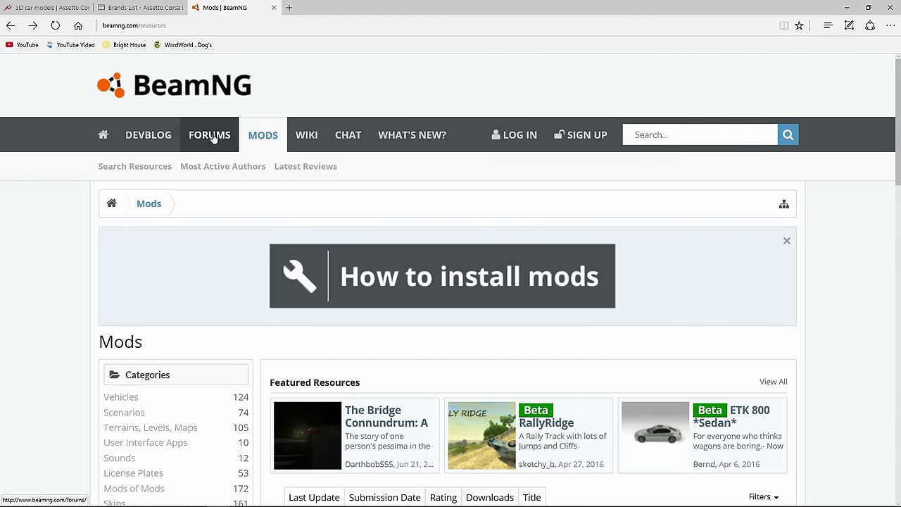
scroll(62, 225, down, 1)
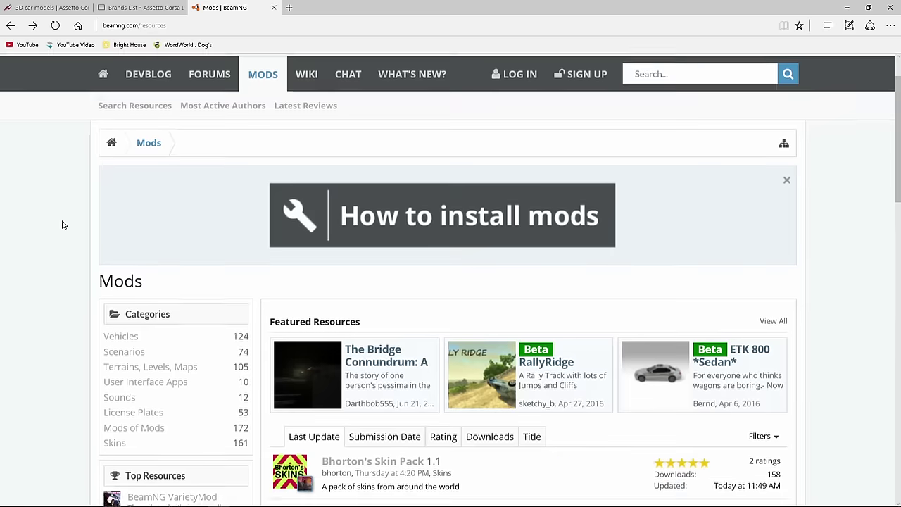
scroll(69, 225, down, 1)
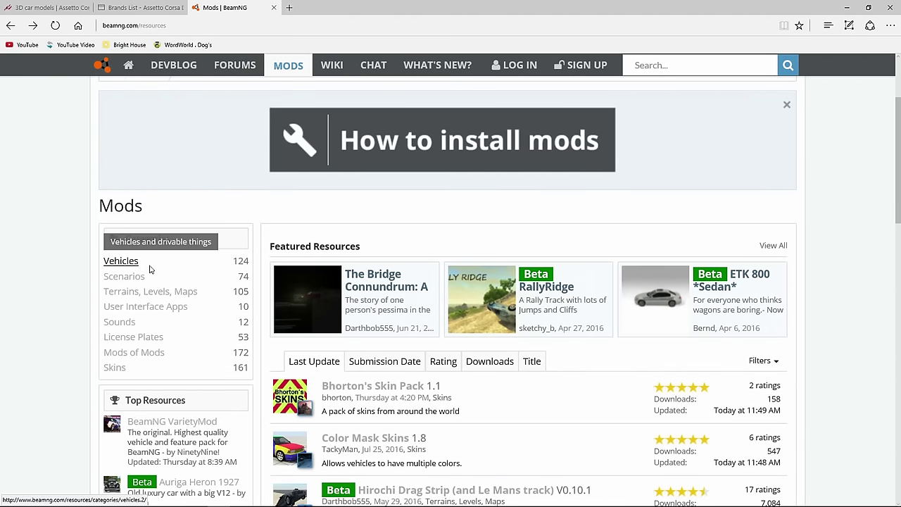
scroll(150, 268, down, 3)
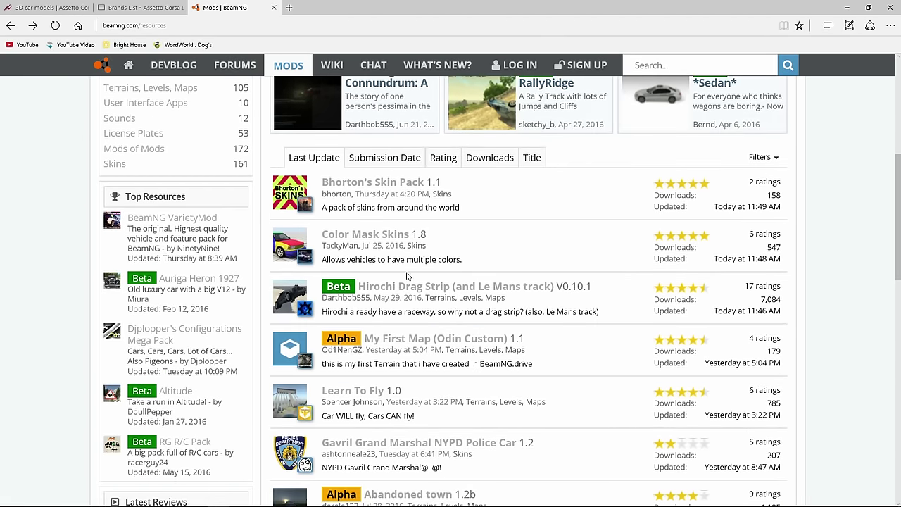
scroll(416, 382, down, 1)
scroll(521, 366, up, 2)
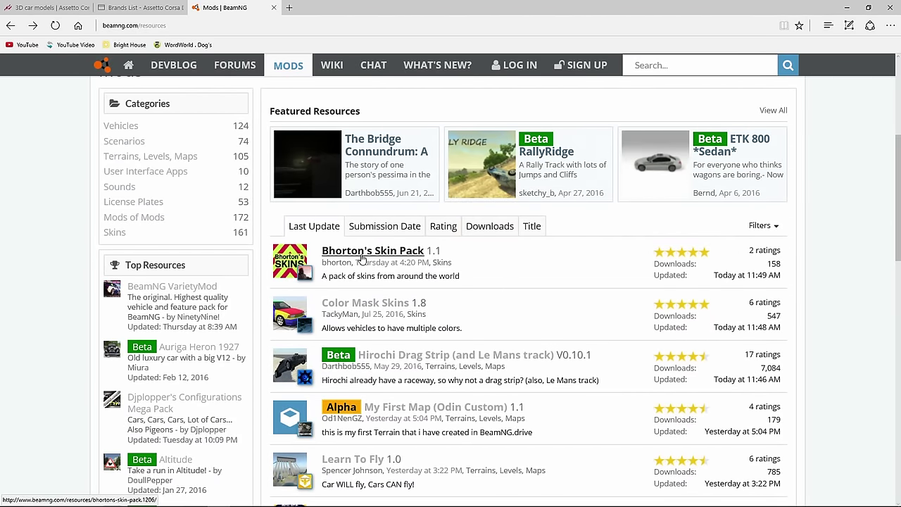
scroll(366, 281, down, 1)
scroll(388, 350, down, 1)
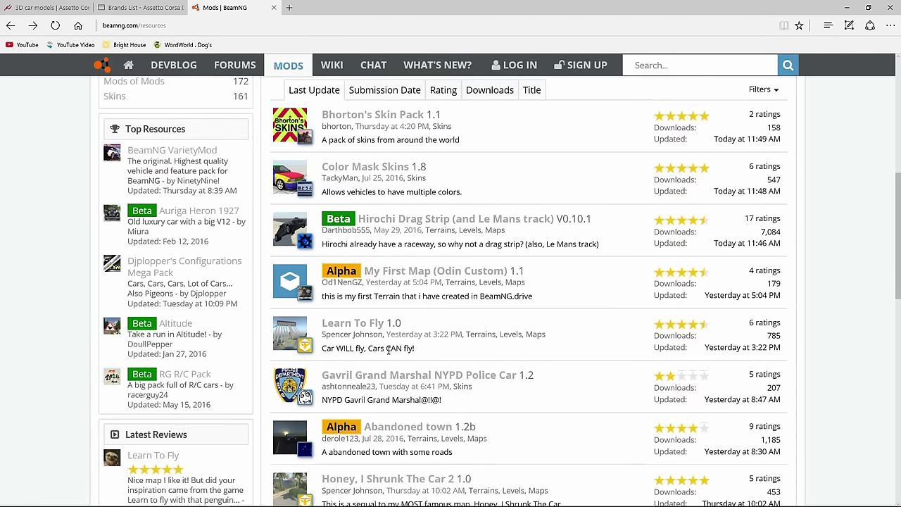
Download the zip file of the Learn To Fly 1.0 mod from its resource page and minimise the browser.
click(349, 325)
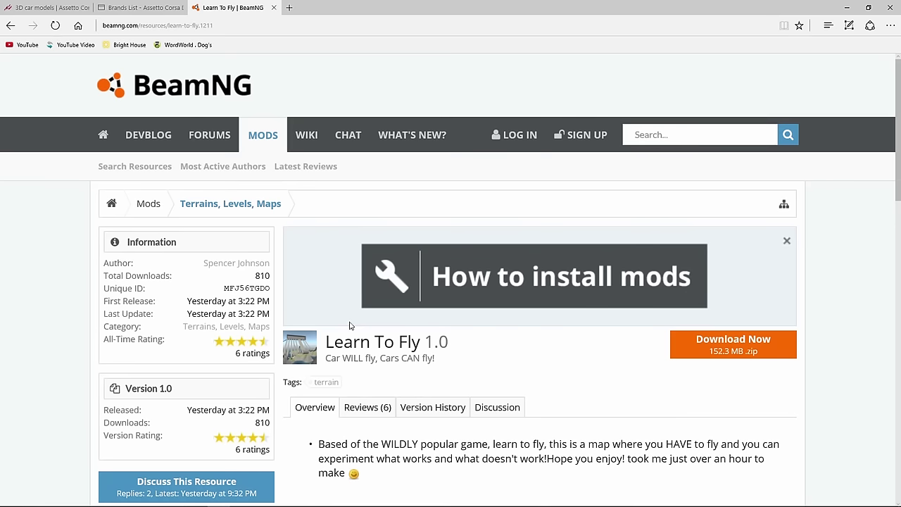
click(685, 343)
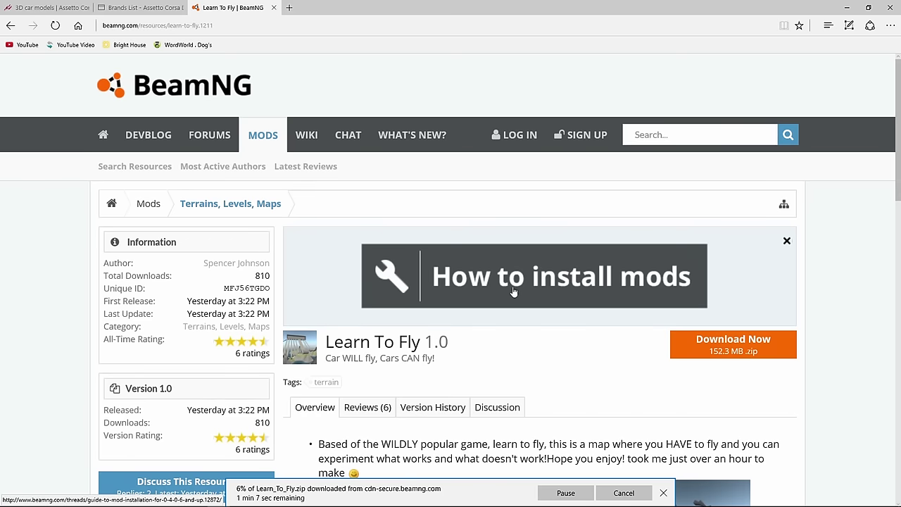
click(847, 7)
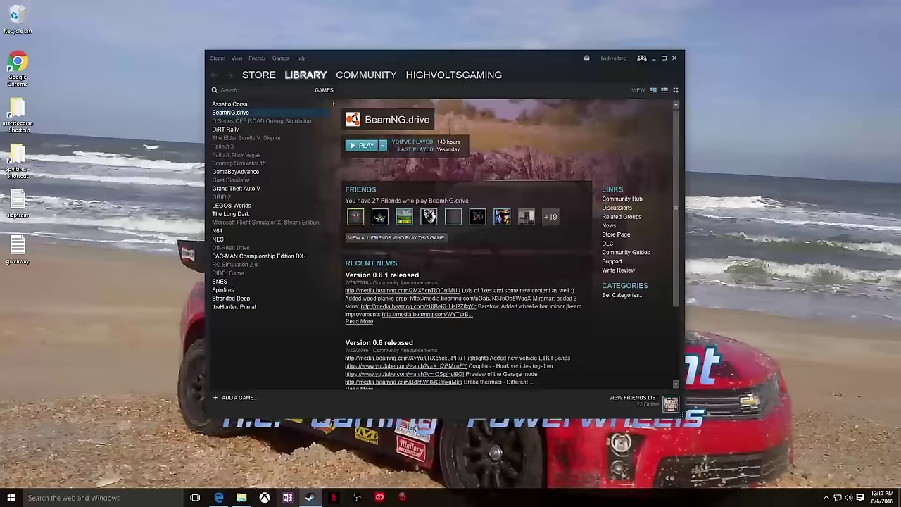
Switch to the Downloads folder in File Explorer, check the download in the browser, and select the Learn_To_Fly archive.
mouse_move(241, 498)
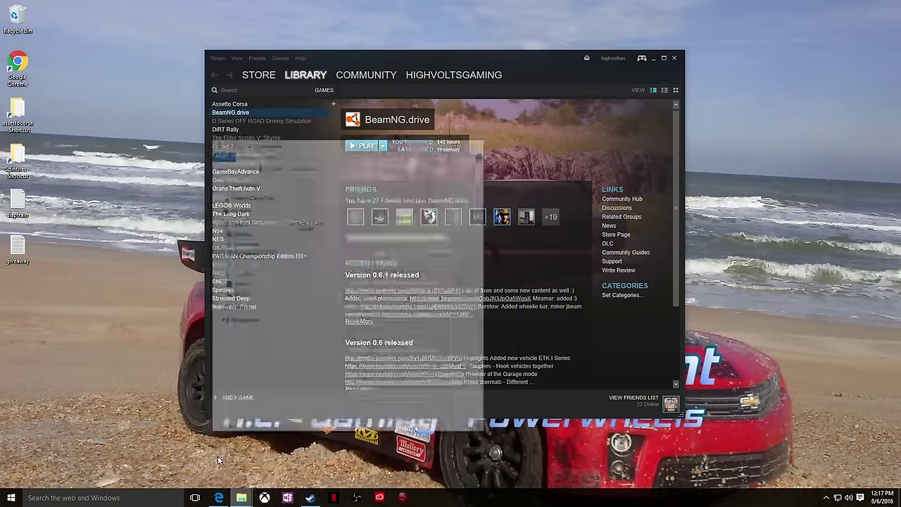
click(217, 455)
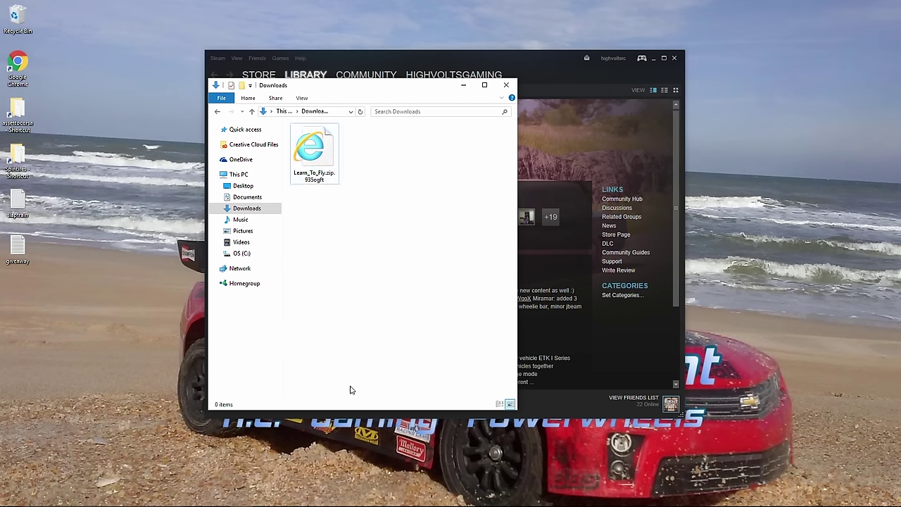
click(218, 497)
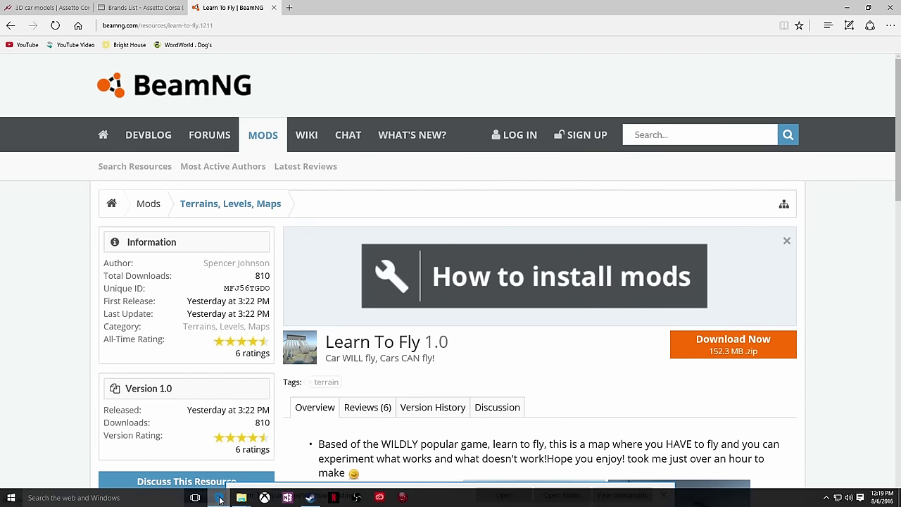
mouse_move(221, 500)
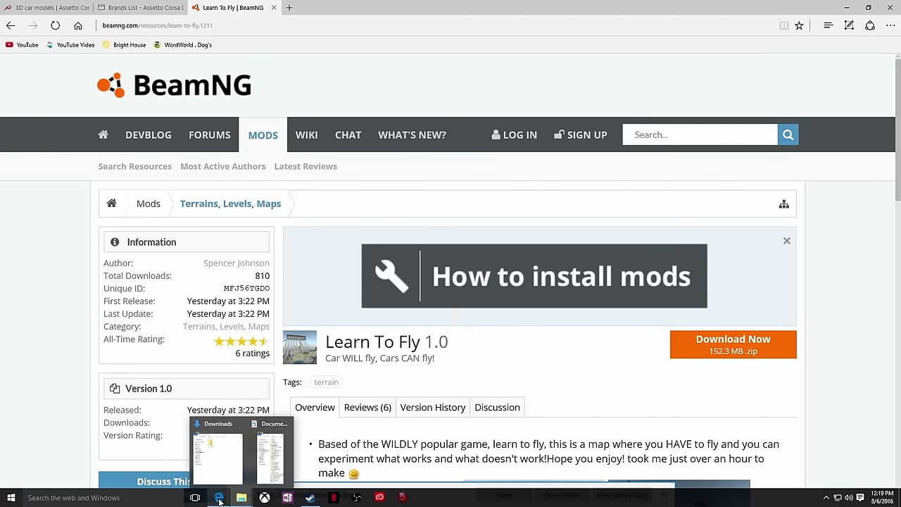
click(220, 500)
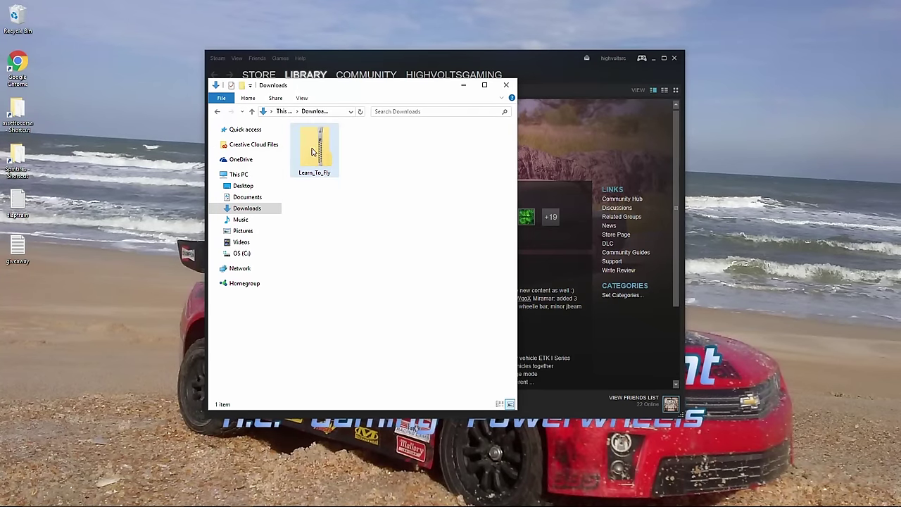
mouse_move(318, 151)
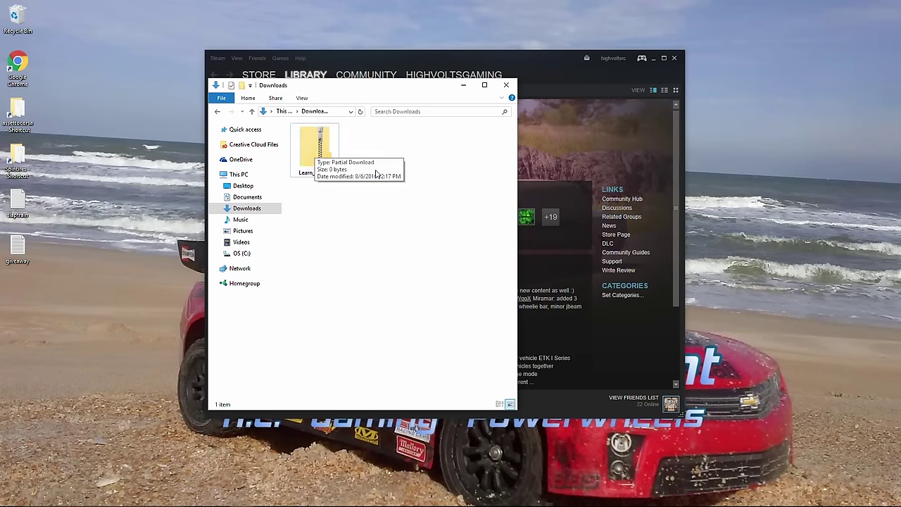
click(318, 150)
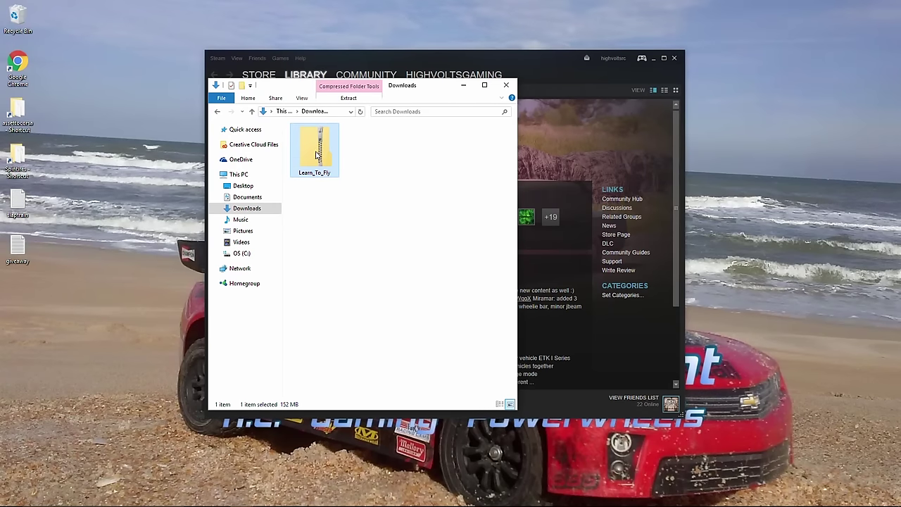
Examine the 7-Zip options for the Learn_To_Fly archive without extracting it, keeping the archive selected.
right_click(313, 147)
mouse_move(322, 189)
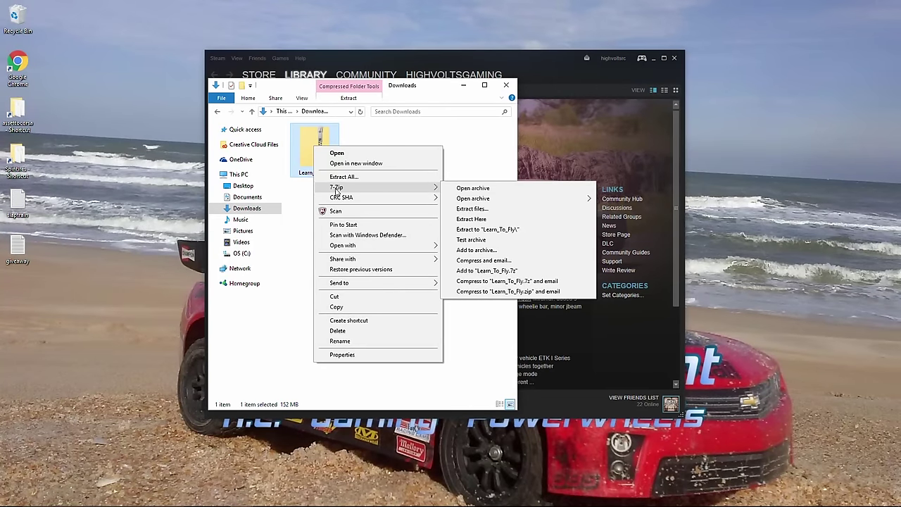
click(299, 197)
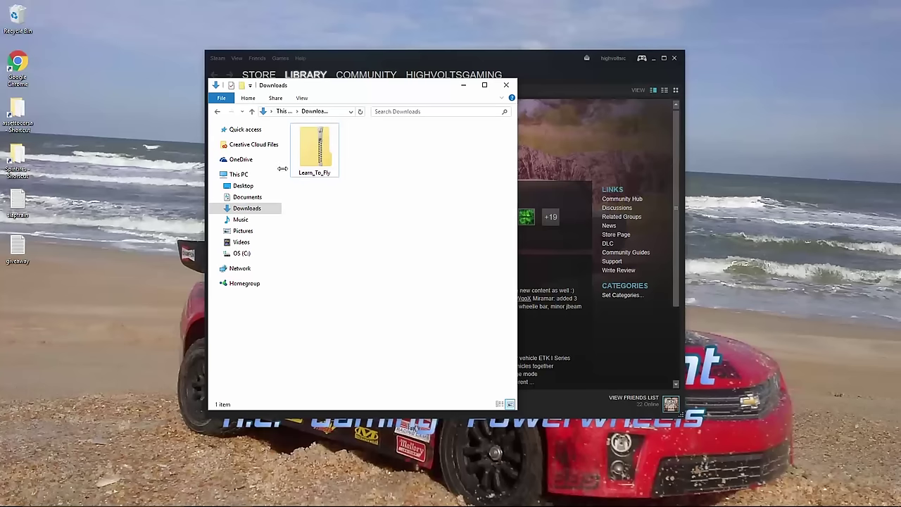
click(324, 161)
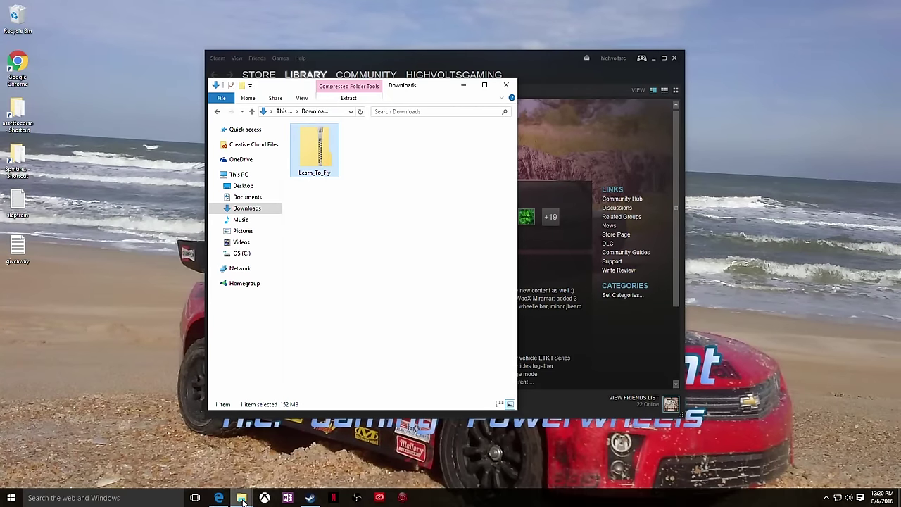
Move the Learn_To_Fly archive from Downloads into the mods folder inside Documents > BeamNG.drive.
click(242, 497)
click(269, 456)
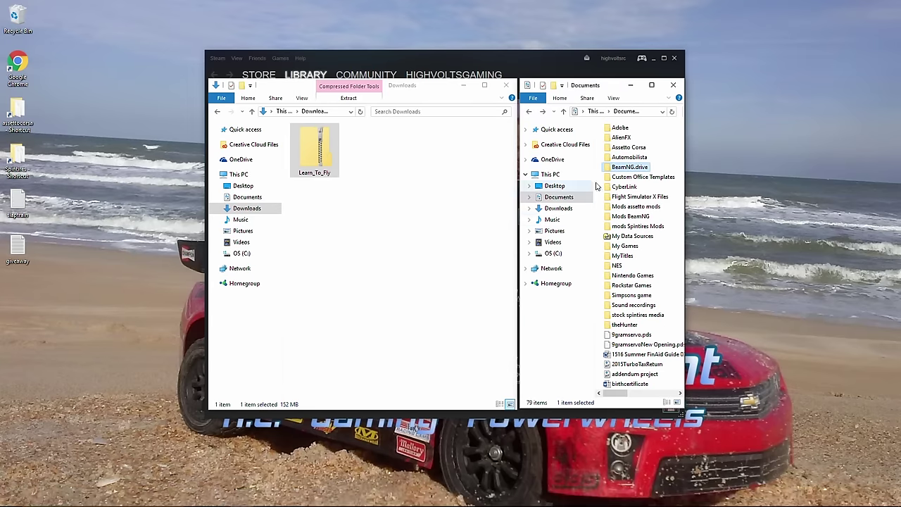
click(556, 198)
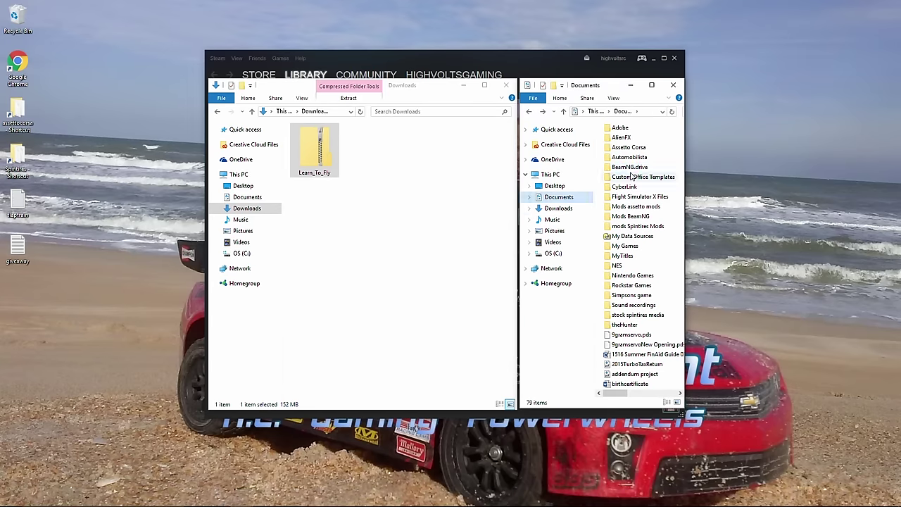
click(629, 167)
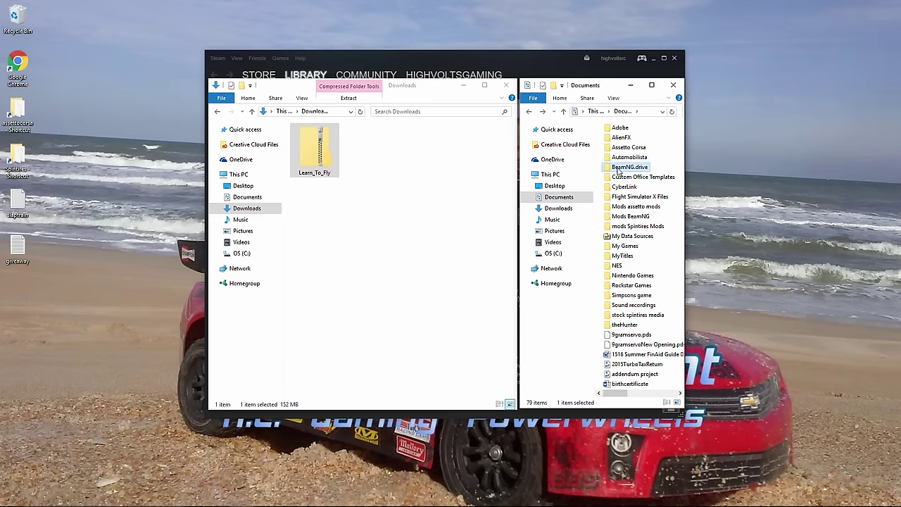
double_click(622, 167)
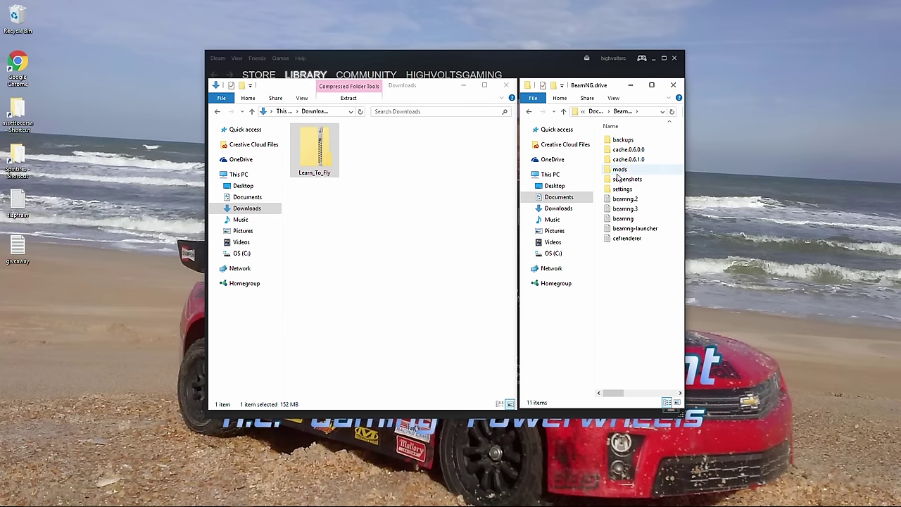
double_click(619, 171)
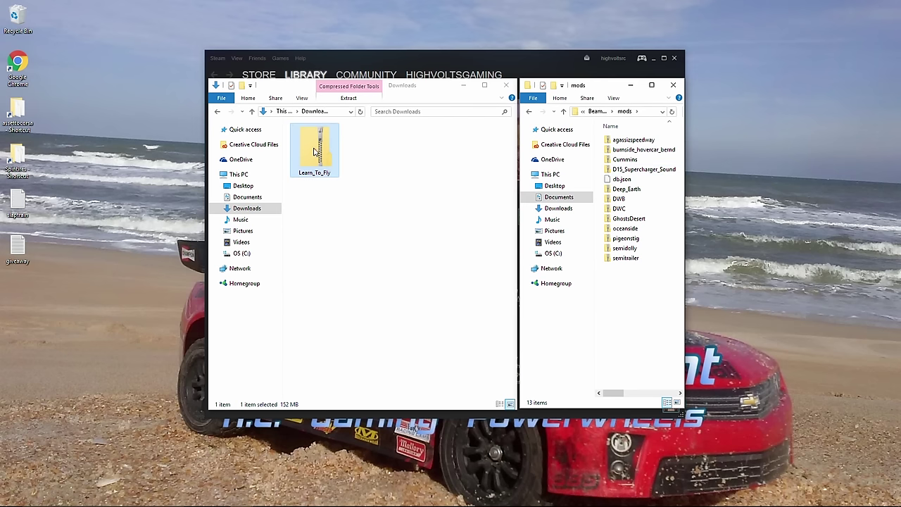
drag(315, 151, 646, 307)
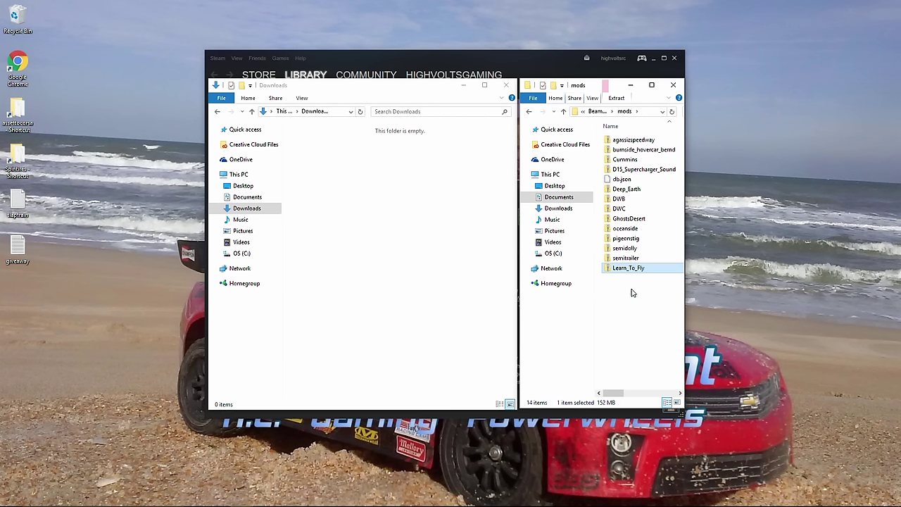
Switch to Steam, browse BeamNG.drive's local files from its properties, and maximise the folder window.
click(380, 60)
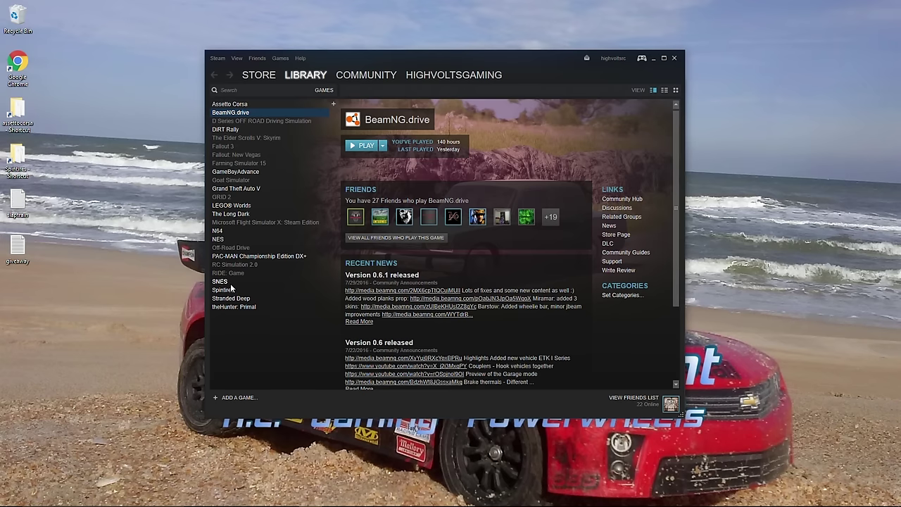
right_click(229, 115)
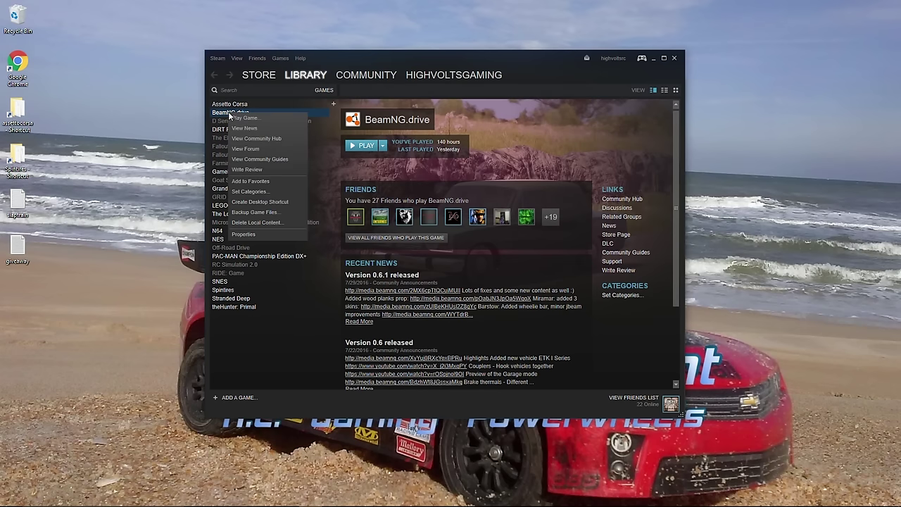
click(241, 233)
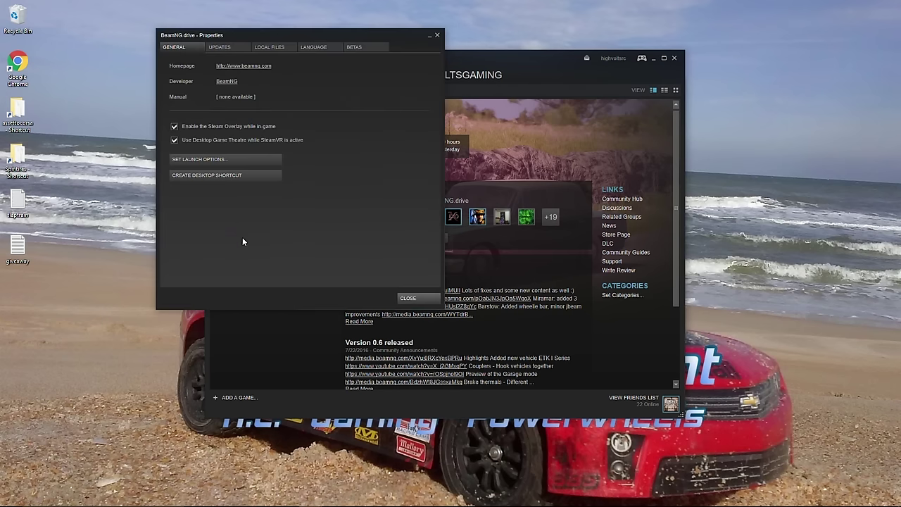
click(272, 47)
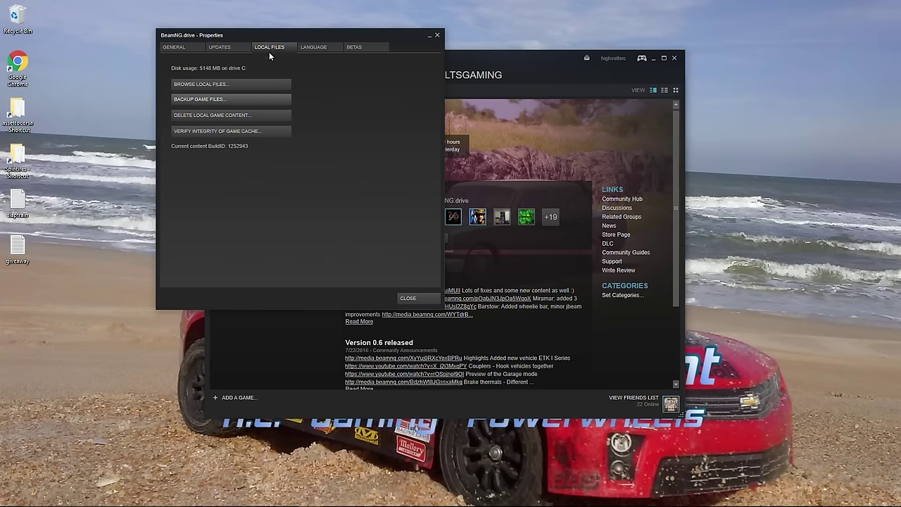
click(215, 84)
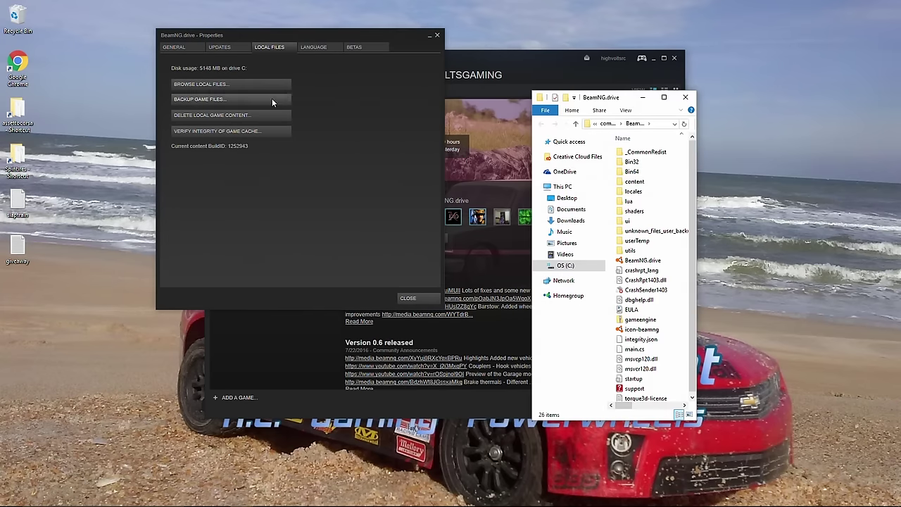
click(664, 97)
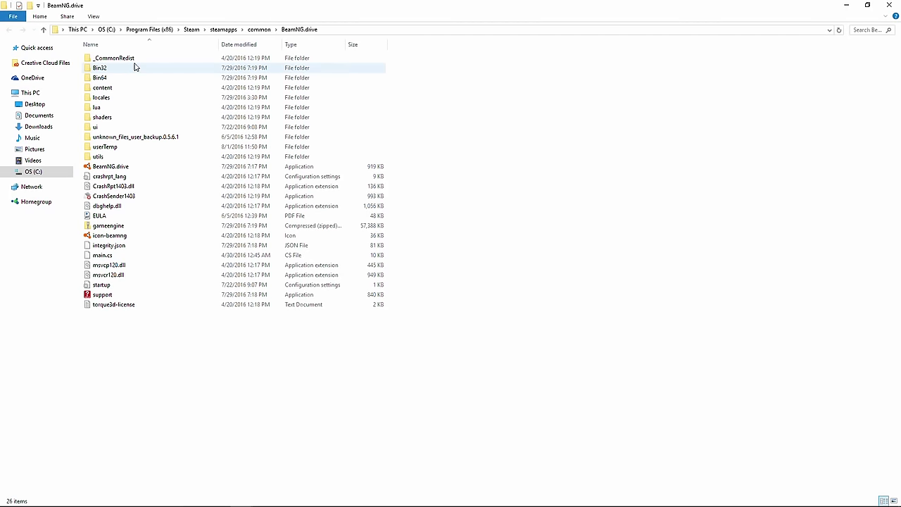
Open the vehicles folder inside content and look through its zipped vehicle files.
double_click(117, 91)
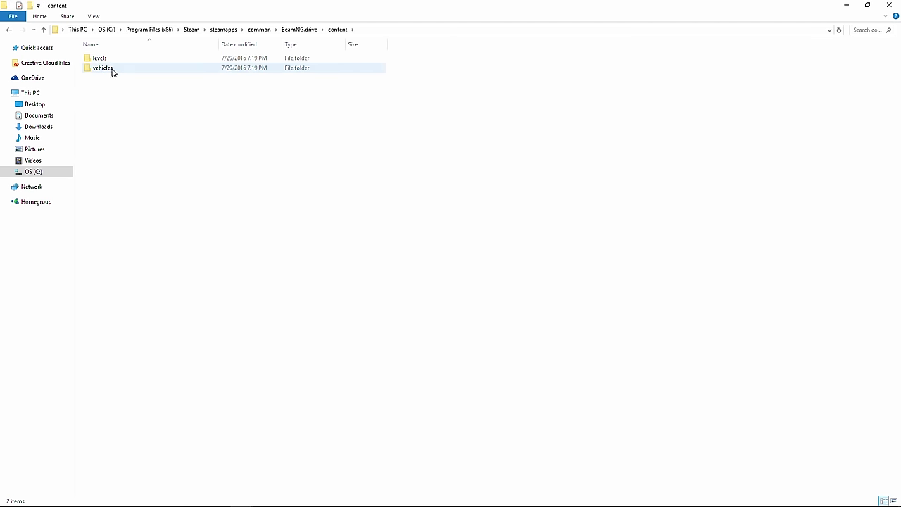
double_click(112, 70)
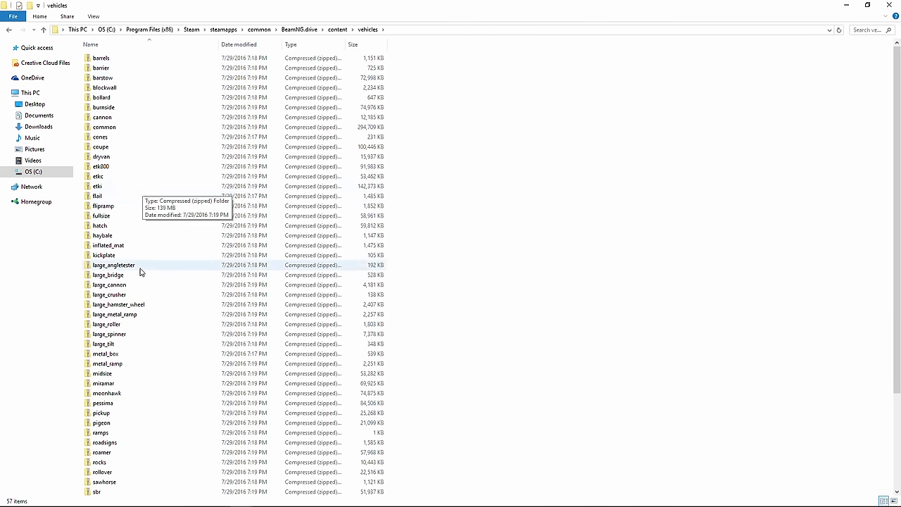
scroll(139, 289, down, 3)
scroll(139, 304, down, 2)
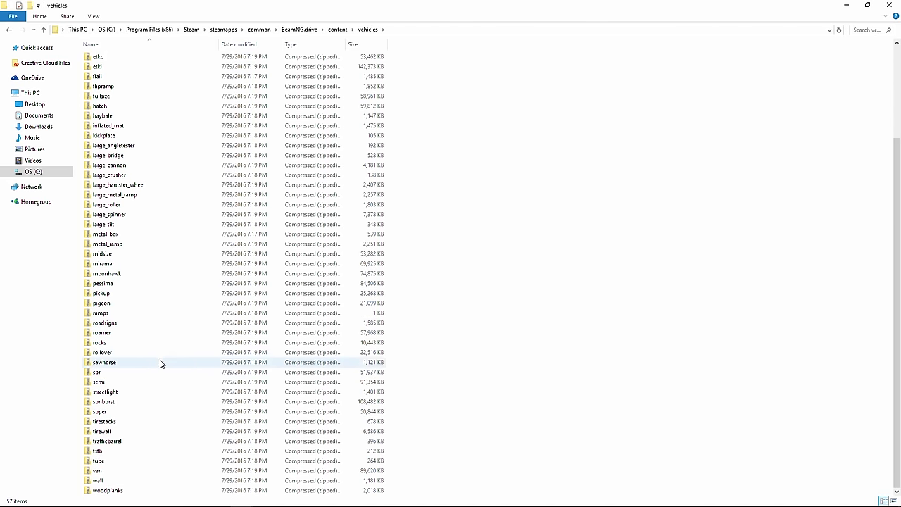
Review the zipped files in the vehicles folder, including sbr, and close the folder and the BeamNG.drive properties.
scroll(161, 195, up, 4)
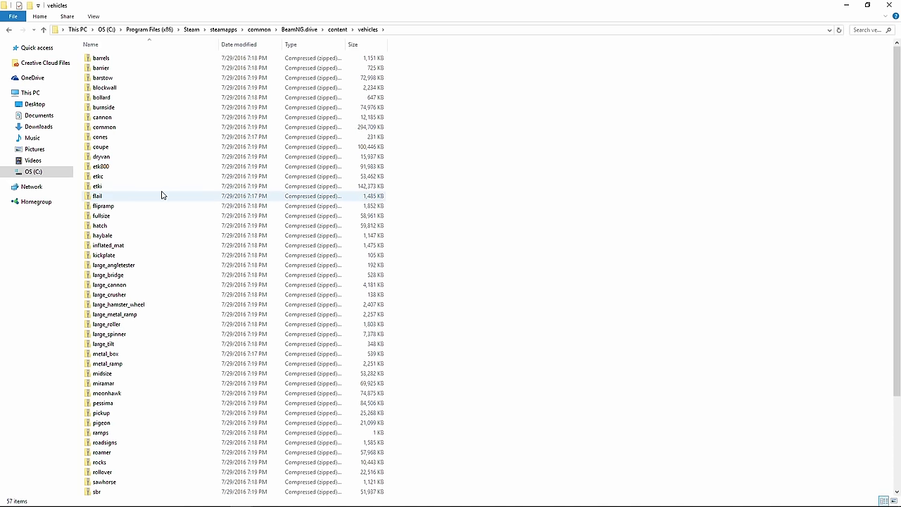
scroll(165, 276, down, 3)
scroll(163, 286, up, 3)
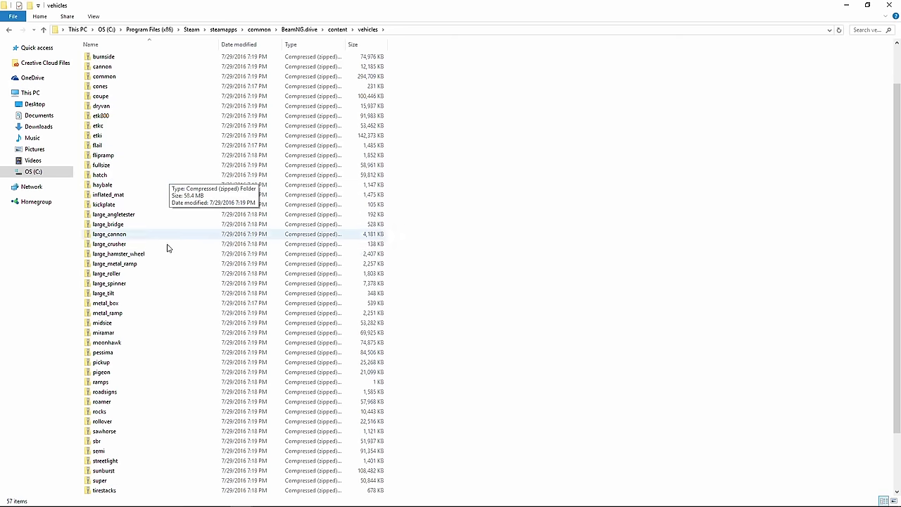
scroll(162, 324, down, 4)
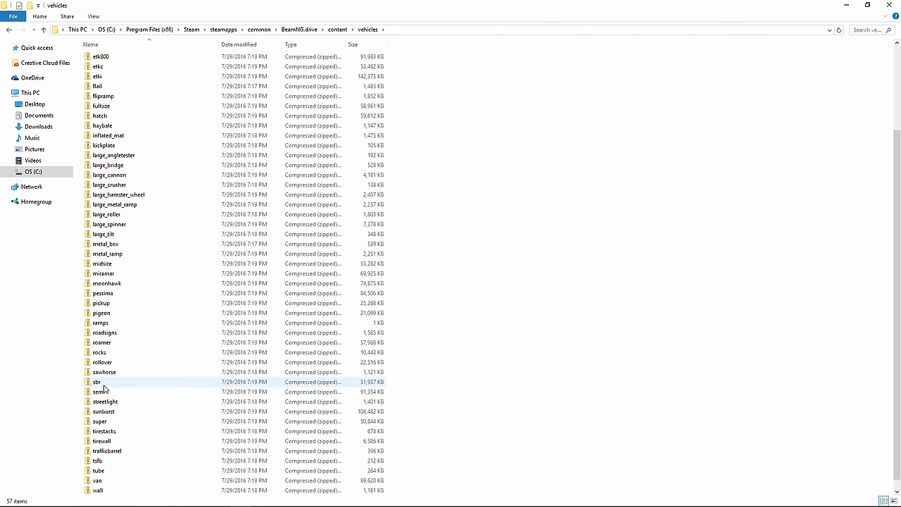
click(109, 384)
scroll(145, 388, down, 1)
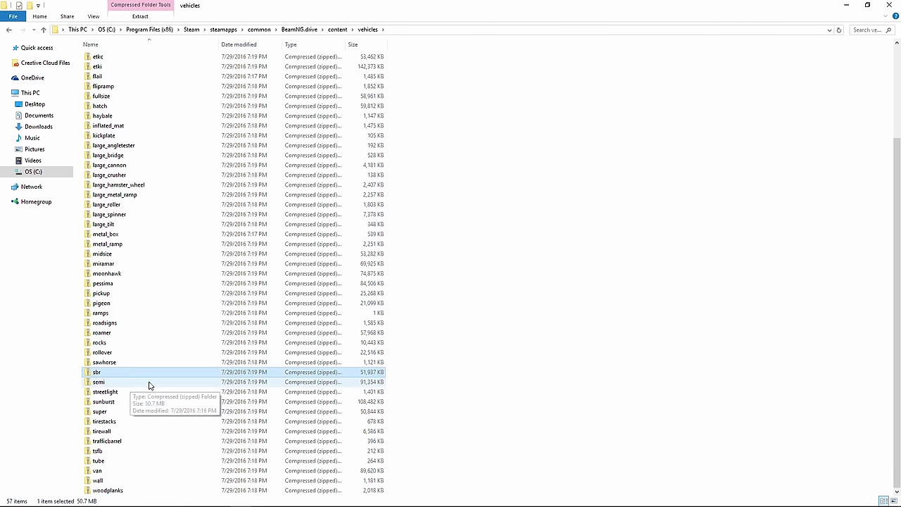
scroll(148, 384, up, 2)
scroll(149, 385, up, 2)
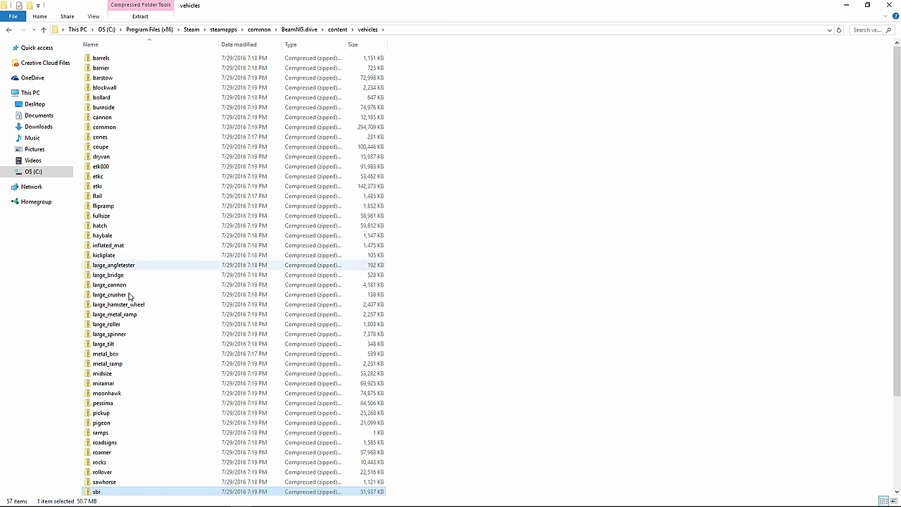
click(887, 6)
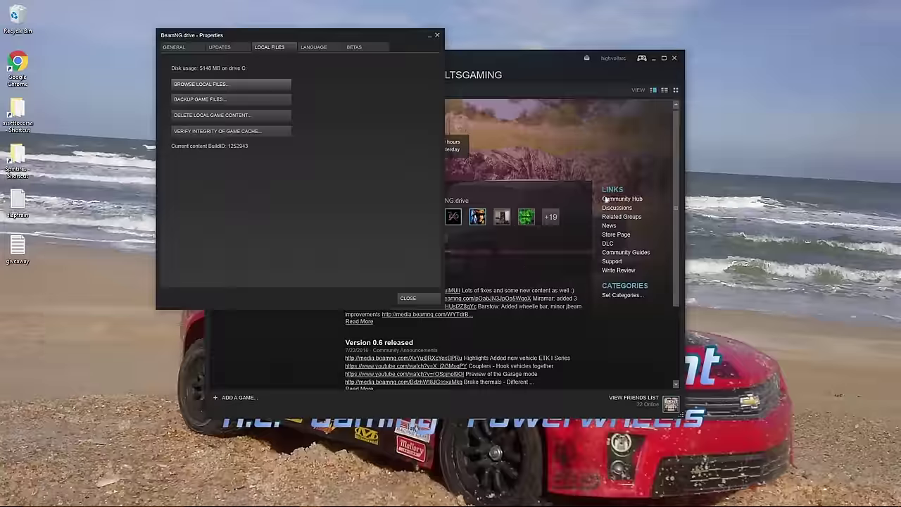
click(437, 36)
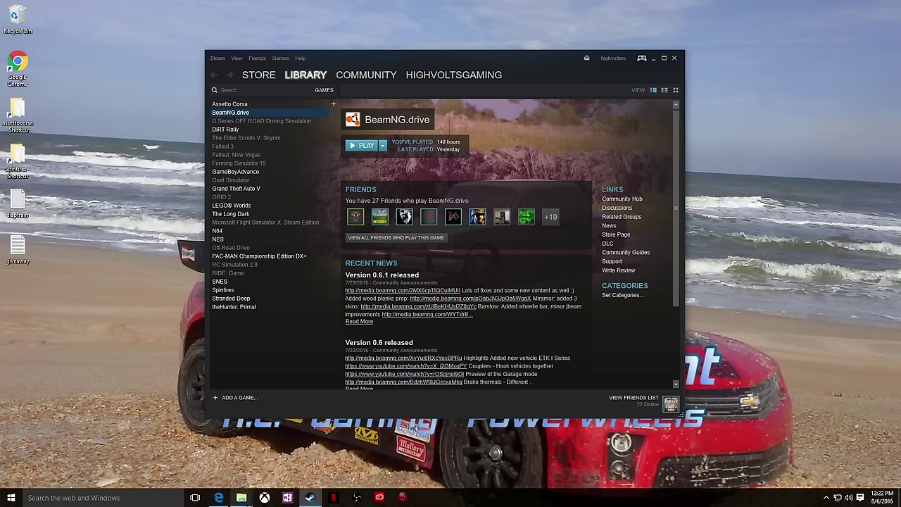
Bring back the mods folder window and retrace its location through Documents > BeamNG.drive > mods.
mouse_move(241, 501)
click(290, 440)
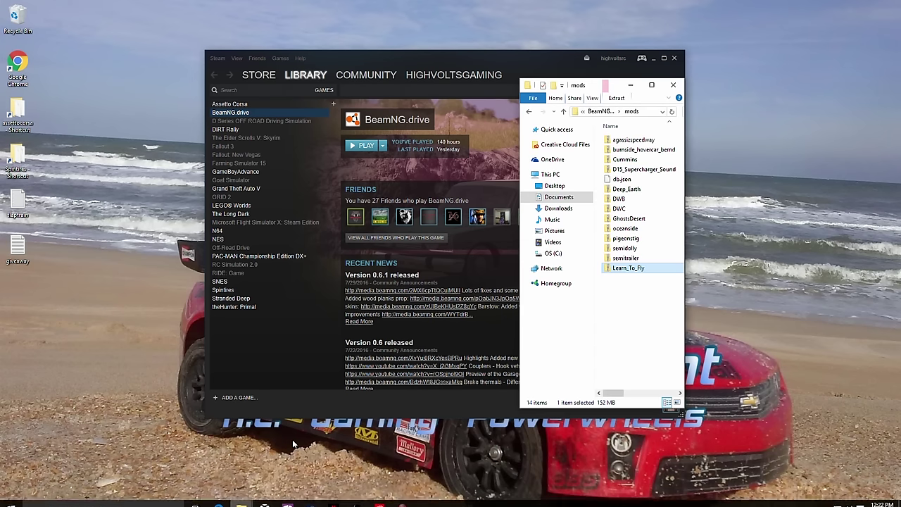
click(557, 197)
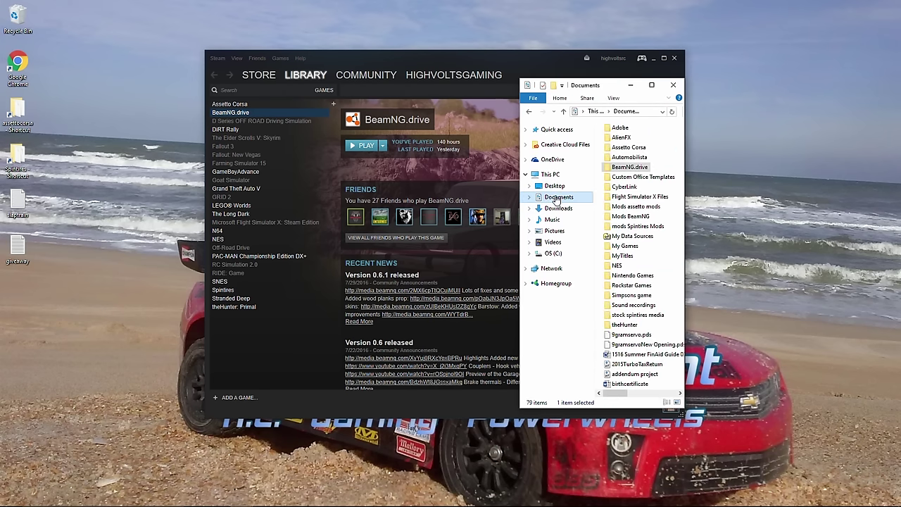
double_click(622, 168)
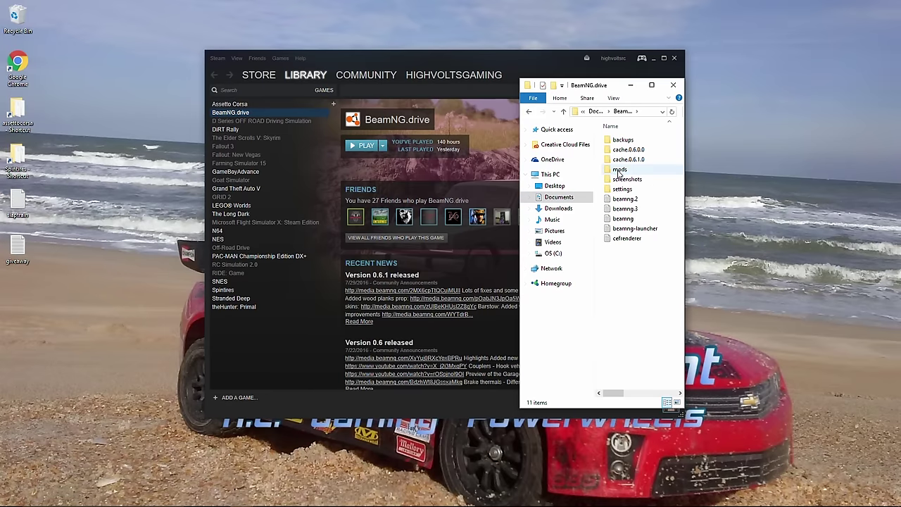
double_click(619, 171)
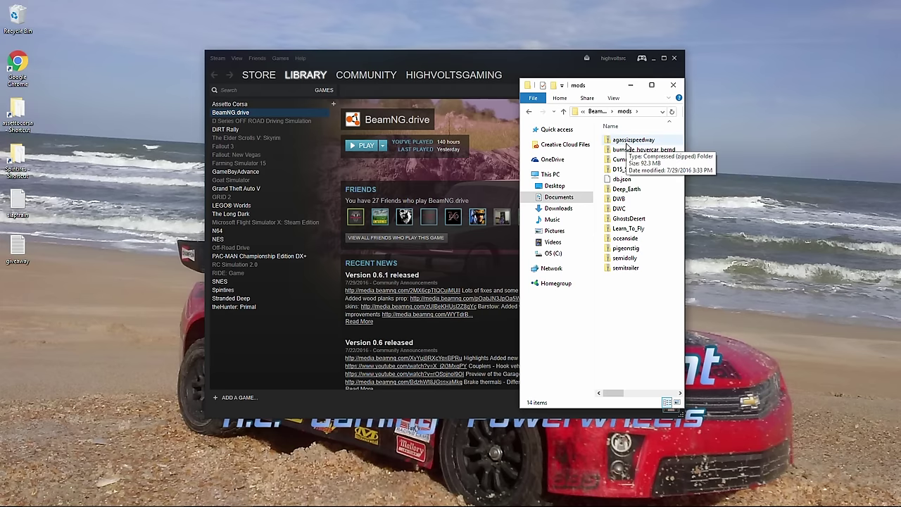
Switch to Steam and launch BeamNG.drive from the library.
click(491, 58)
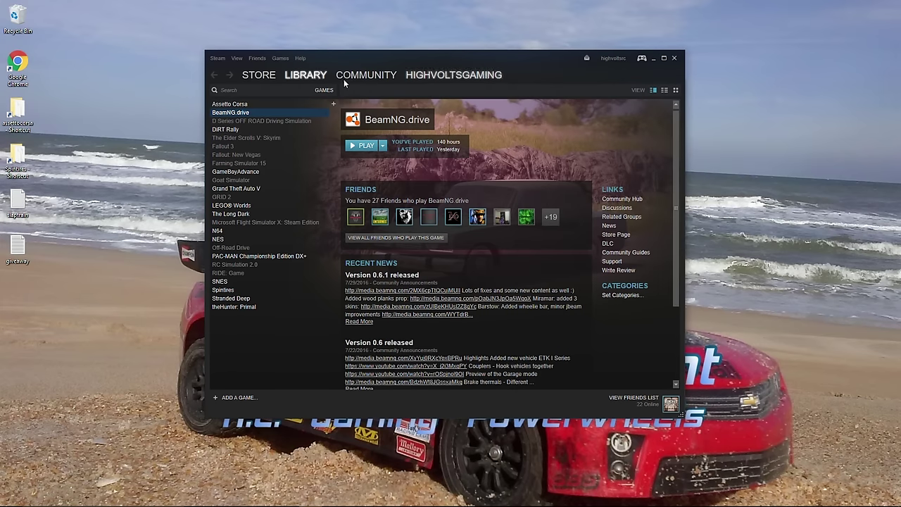
click(366, 146)
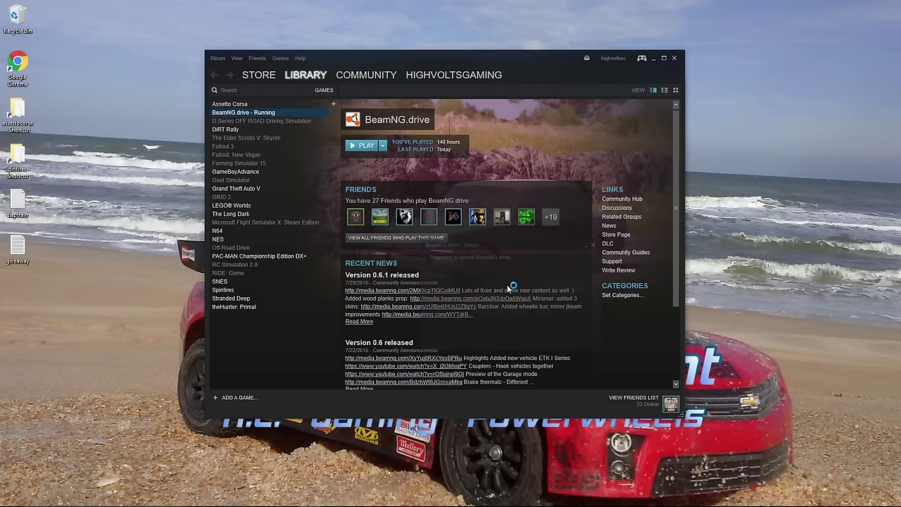
click(469, 213)
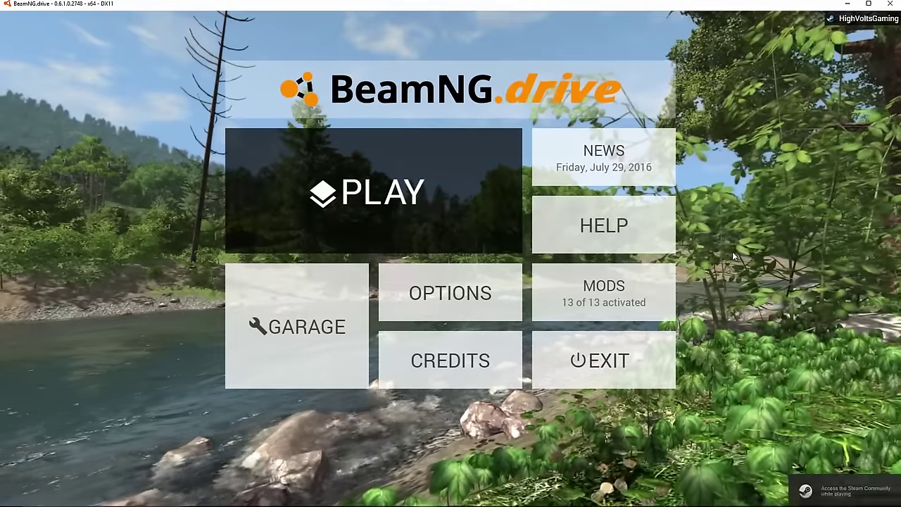
Start a Freeroam session on the Learn_To_Fly map and drive the car forward.
click(467, 181)
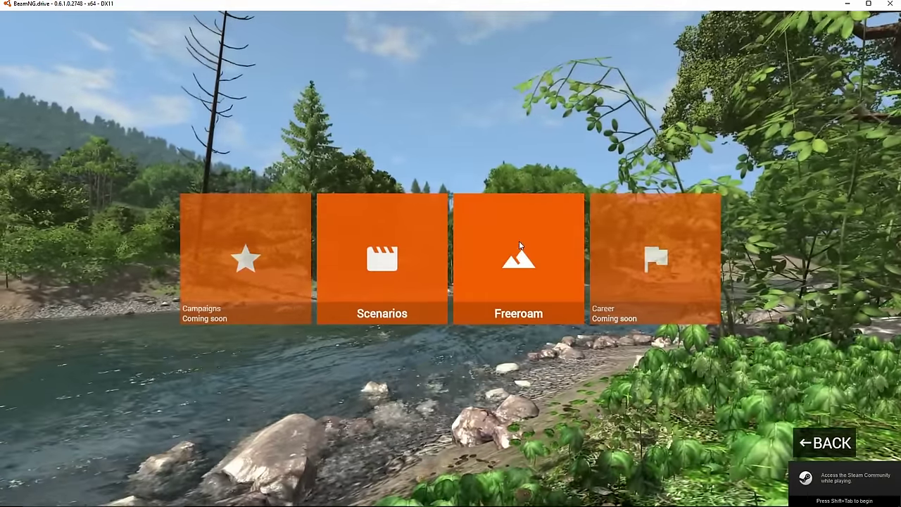
click(519, 248)
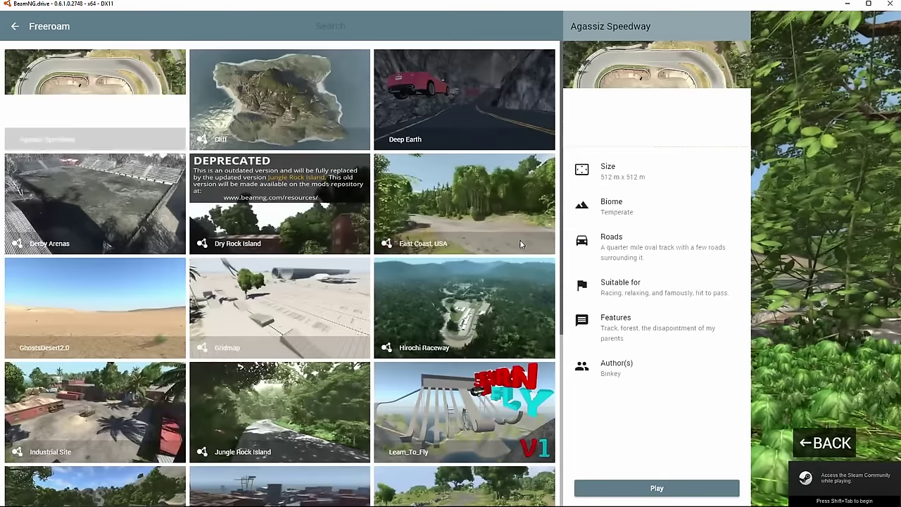
click(453, 418)
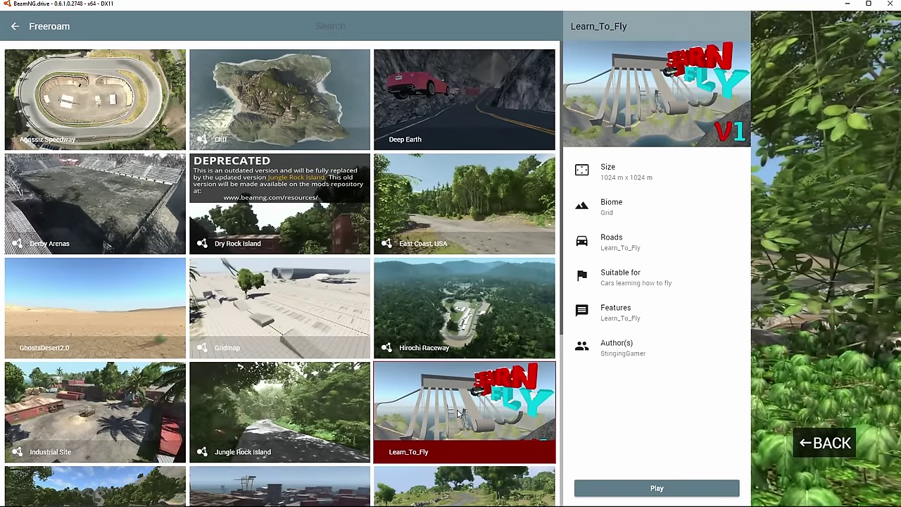
scroll(456, 401, down, 1)
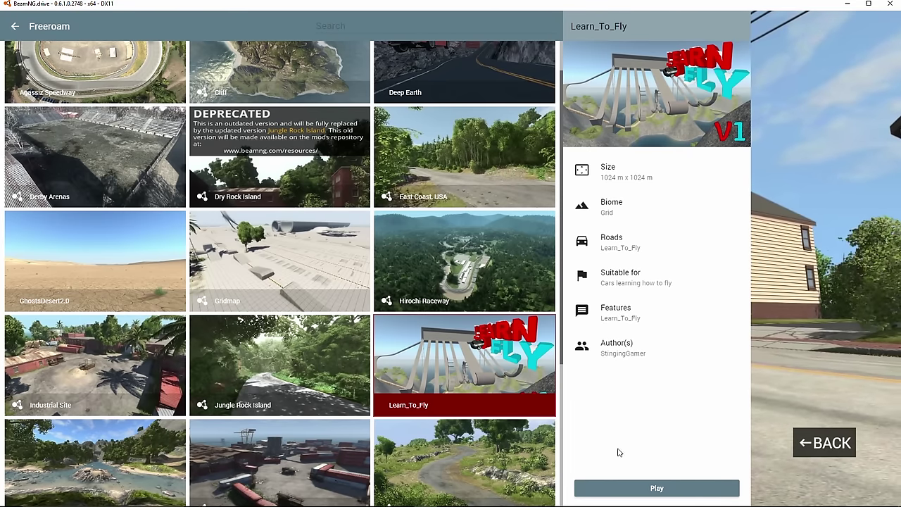
click(628, 495)
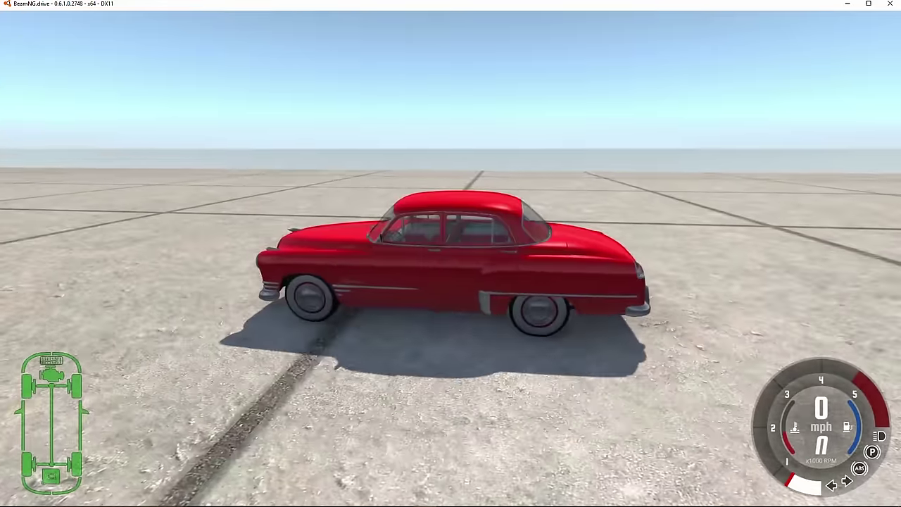
key(Up)
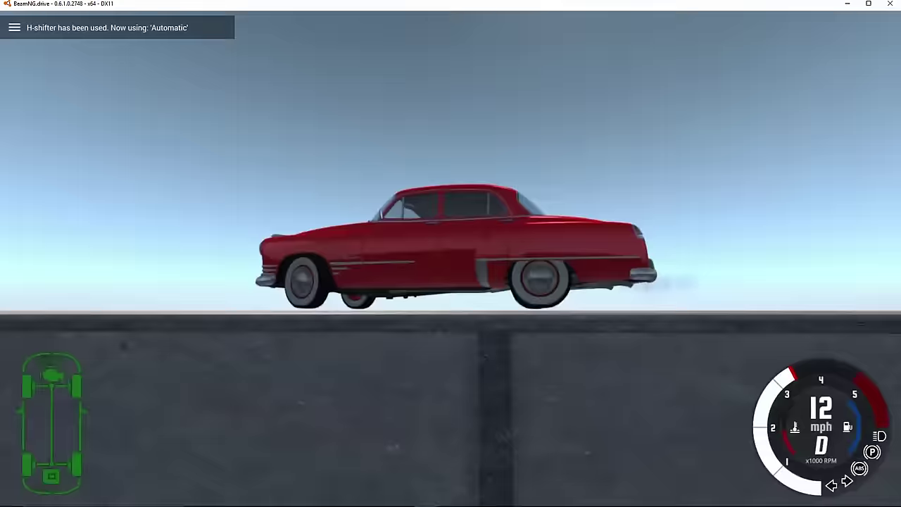